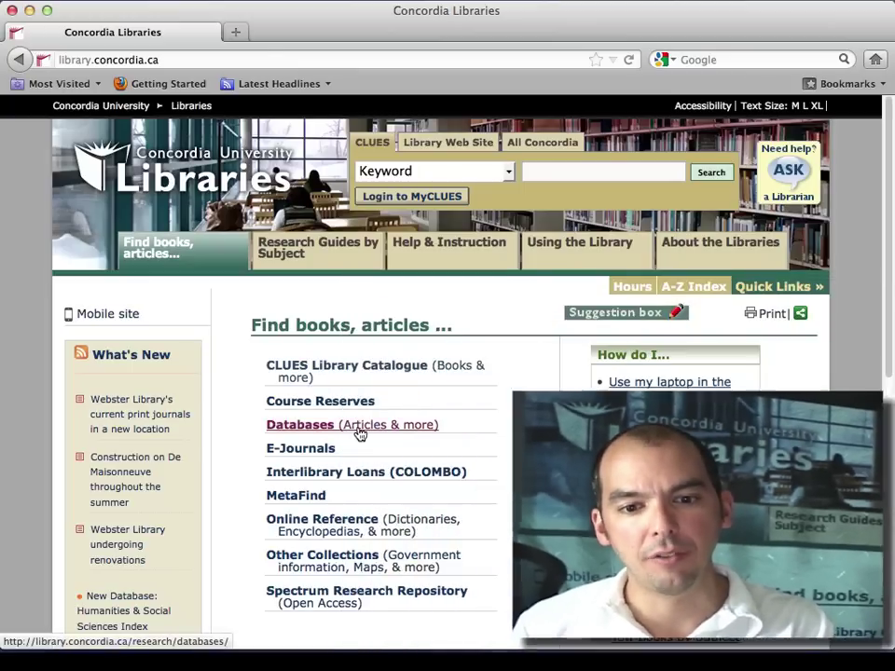
Open the library's Database Finder and expand Business, Management & Marketing under Databases by Subject
left_click(360, 431)
scroll(492, 495, "down", 4)
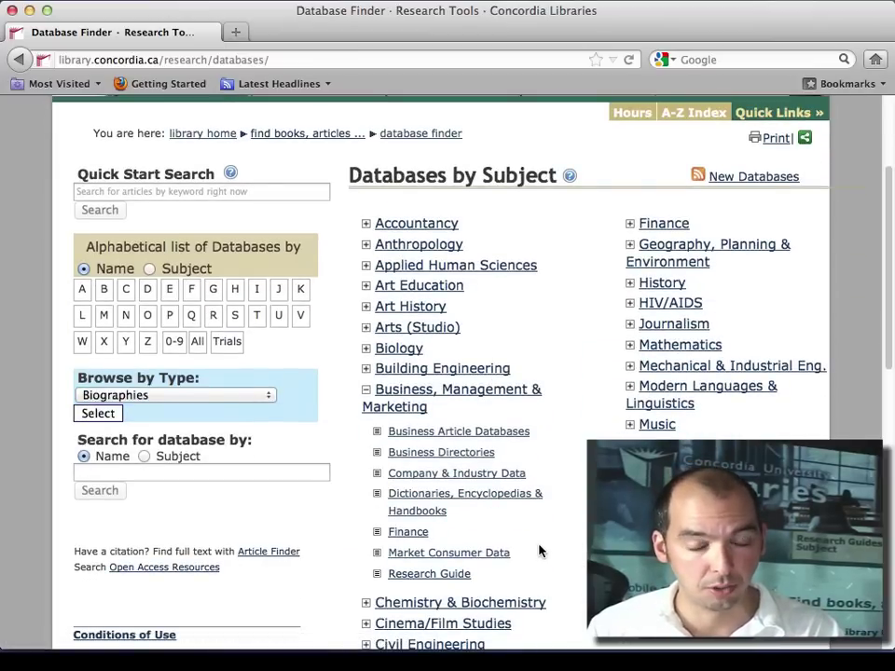
From Business Article Databases, find Factiva, highlight its logout reminder, and connect to it
left_click(463, 434)
scroll(466, 447, "down", 6)
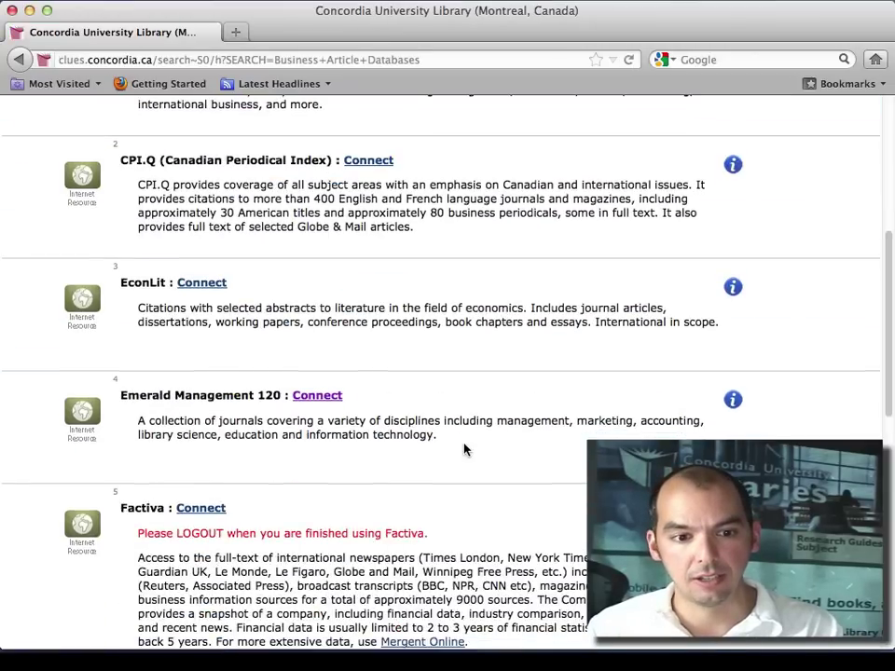
scroll(188, 525, "down", 2)
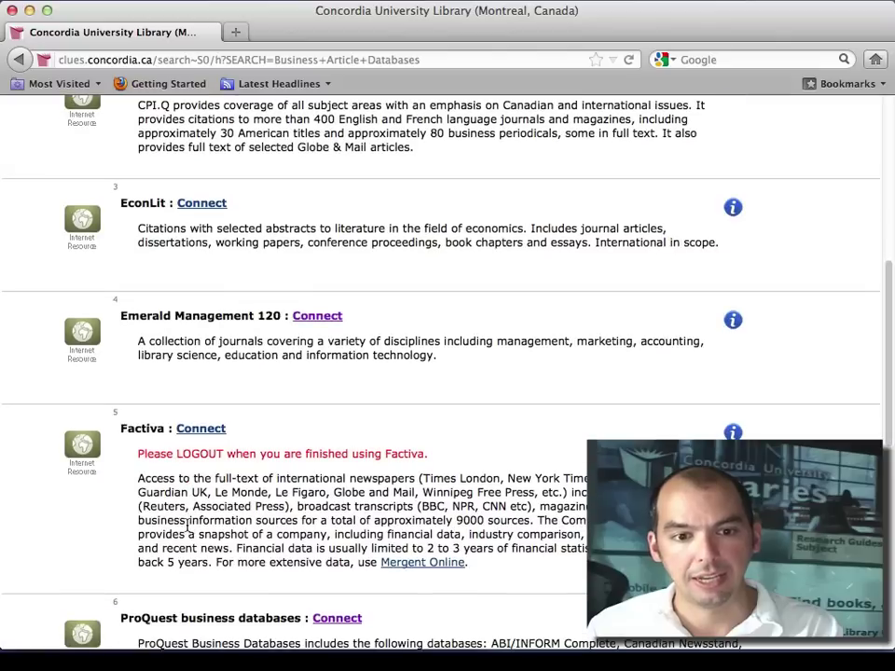
scroll(187, 512, "down", 2)
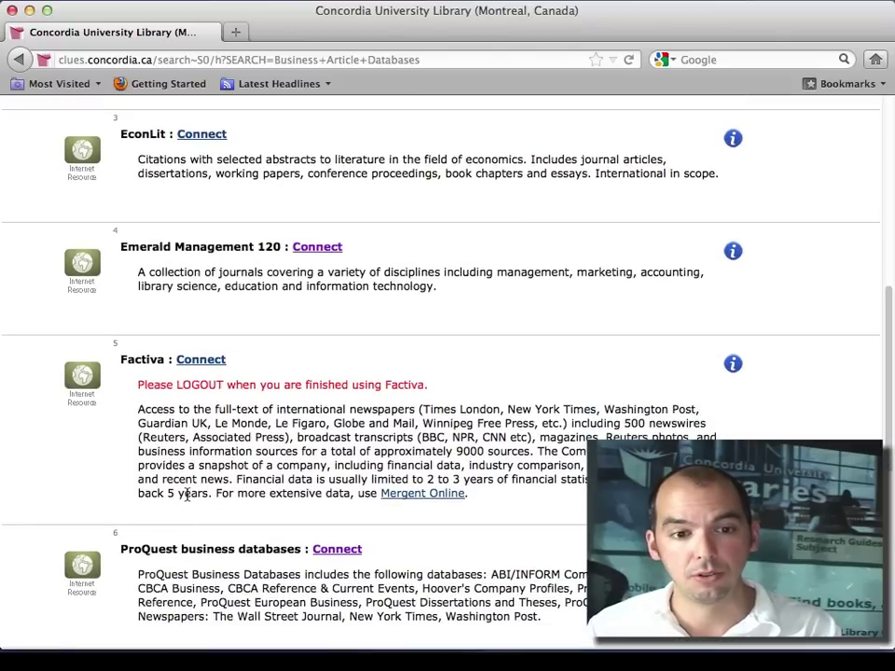
left_click_drag(176, 384, 223, 384)
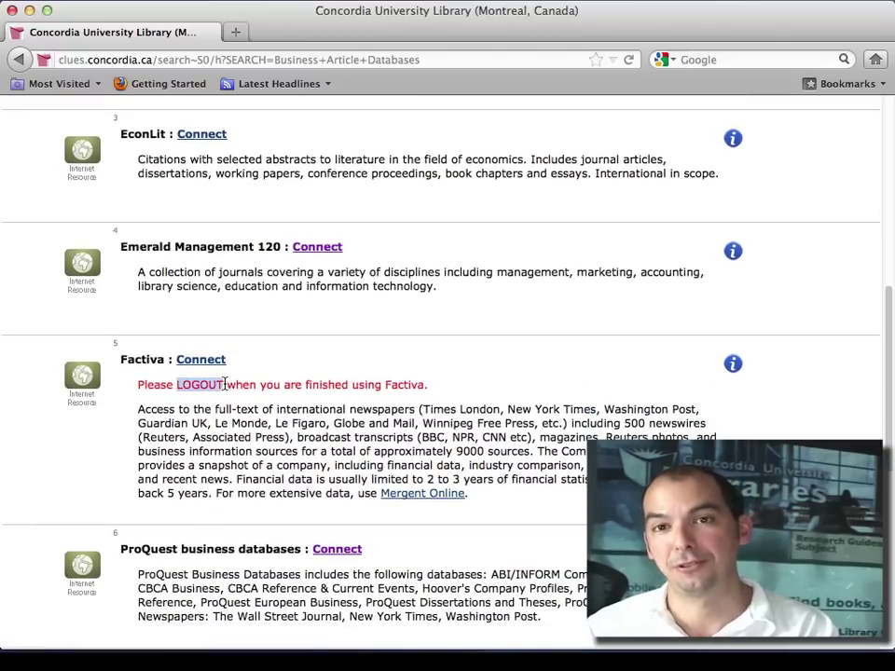
left_click(213, 359)
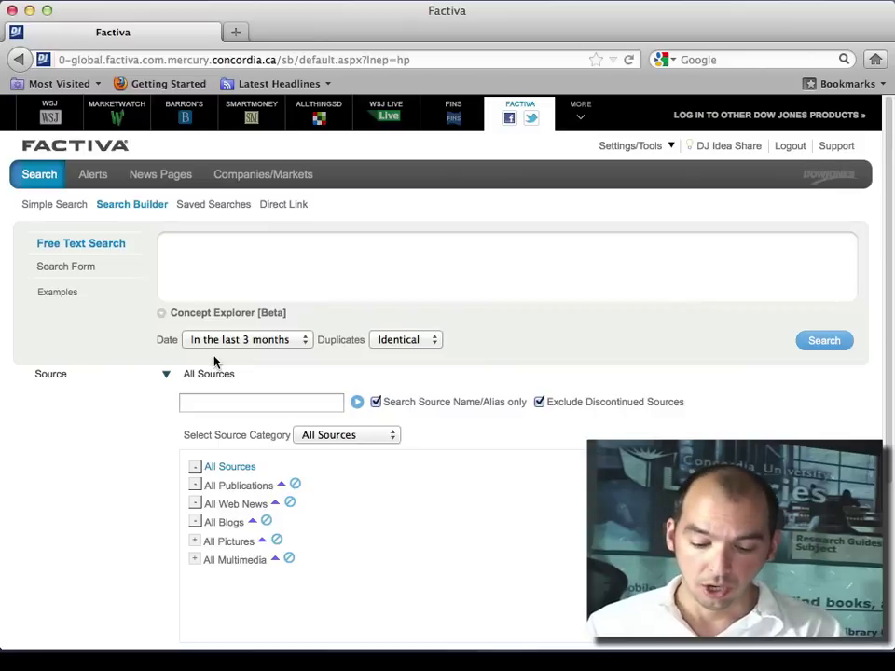
Search Factiva's free text for 'organic pet food' limited to the last 6 months
type("or")
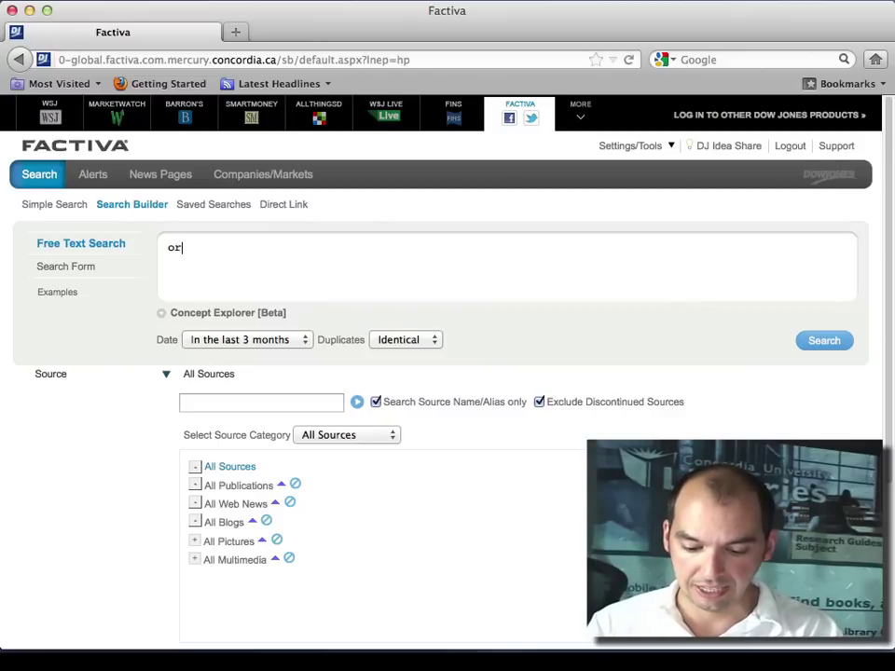
type("ganic pet ")
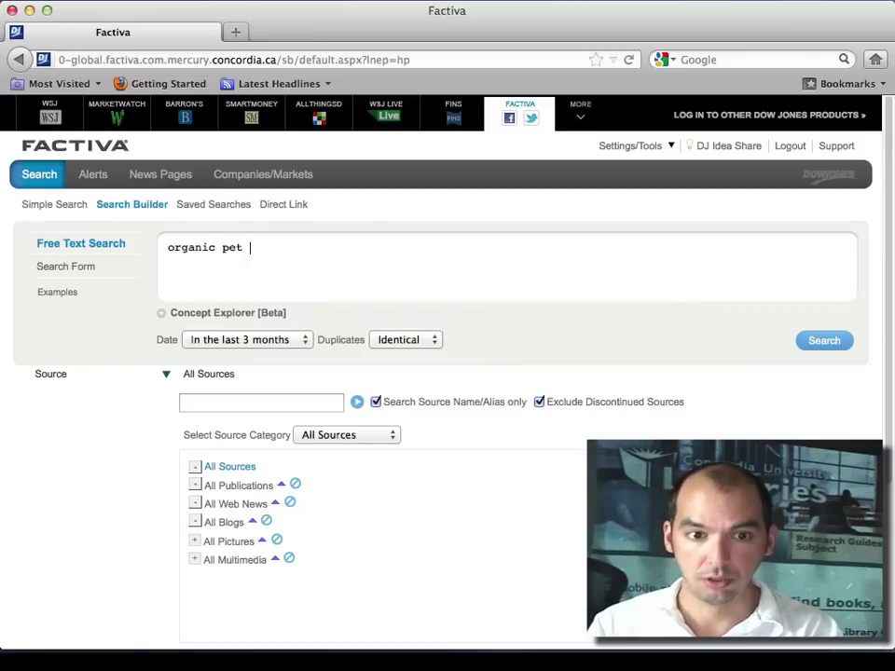
type("food")
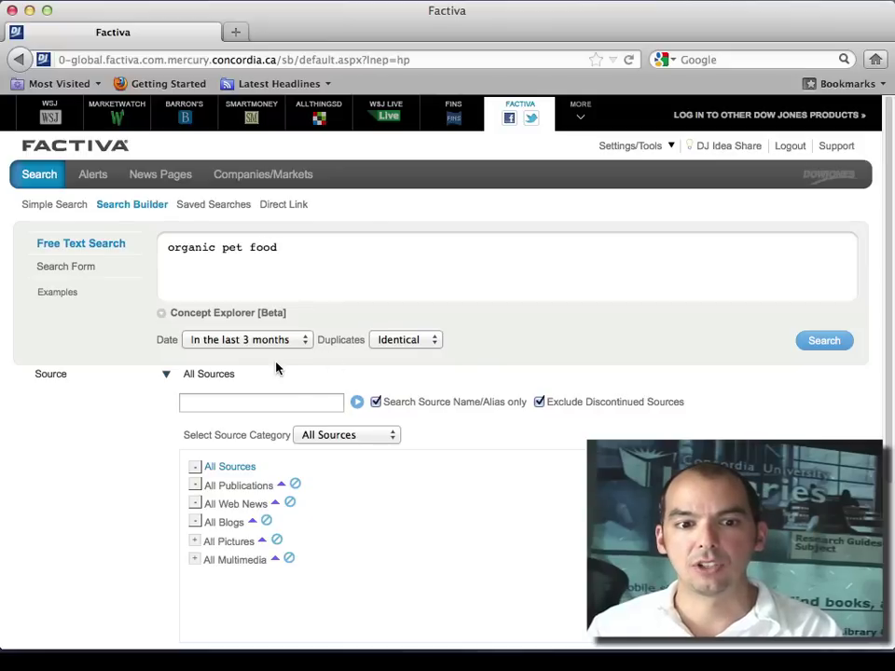
left_click(254, 339)
left_click(255, 407)
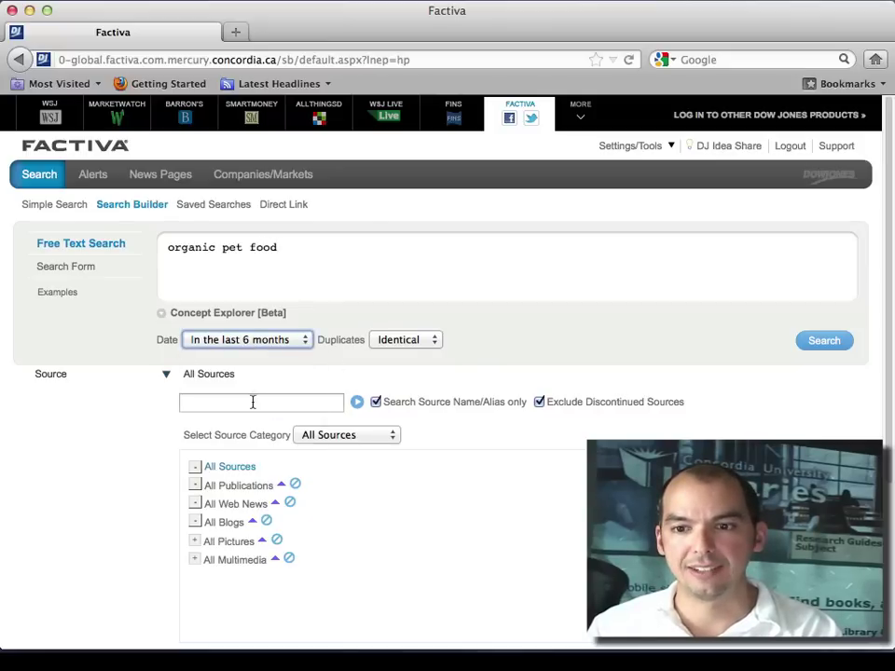
left_click(825, 348)
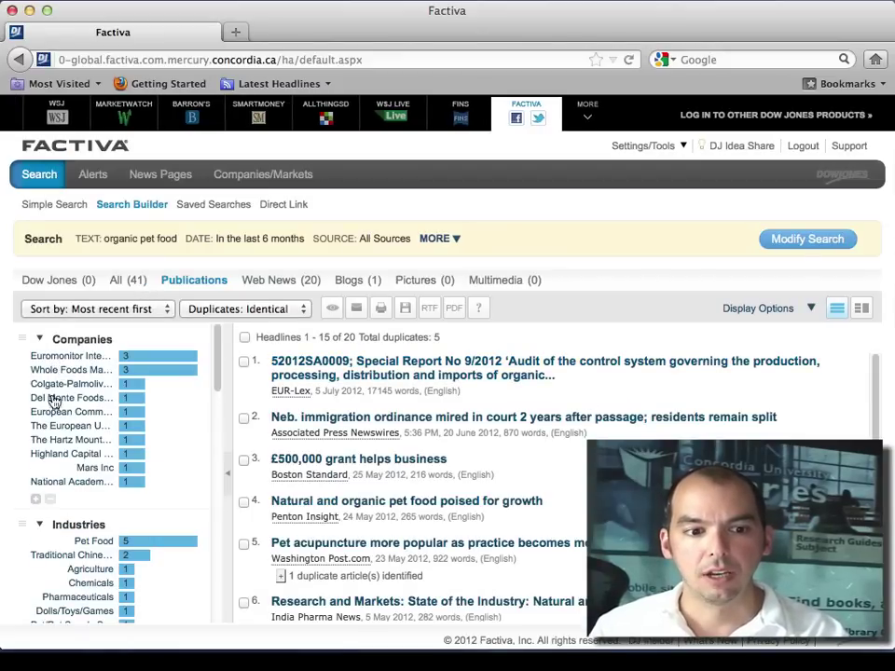
Scroll through the Companies, Industries, Keywords, Regions, Subjects, Sources and Date breakdowns and the headlines
scroll(110, 492, "down", 4)
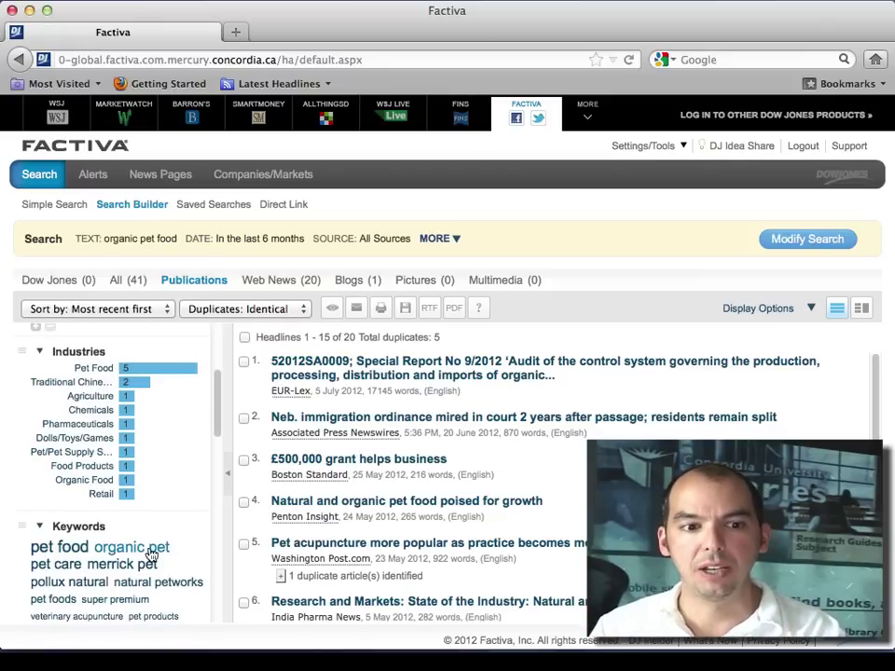
scroll(117, 419, "down", 3)
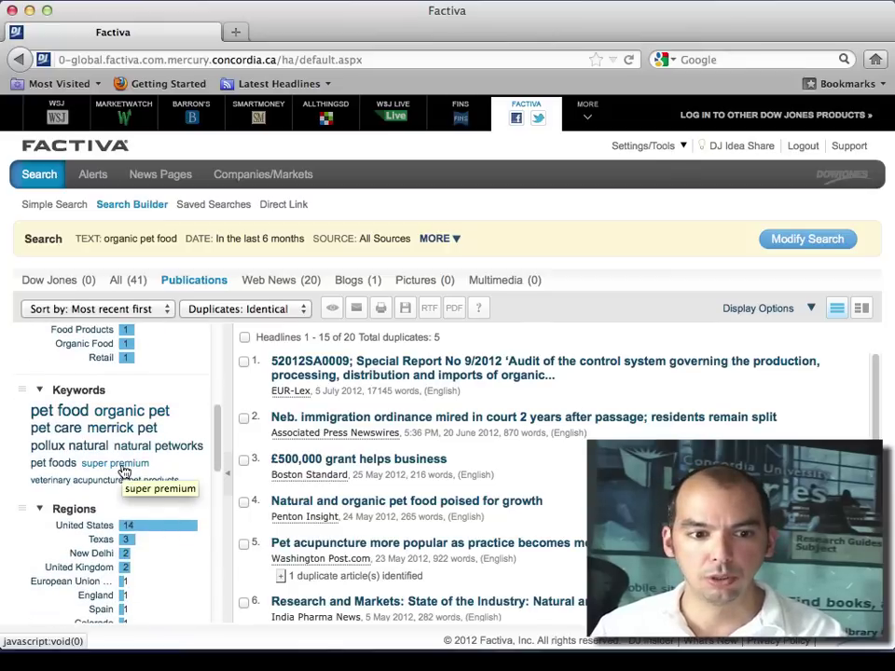
scroll(172, 554, "down", 1)
scroll(172, 554, "down", 1)
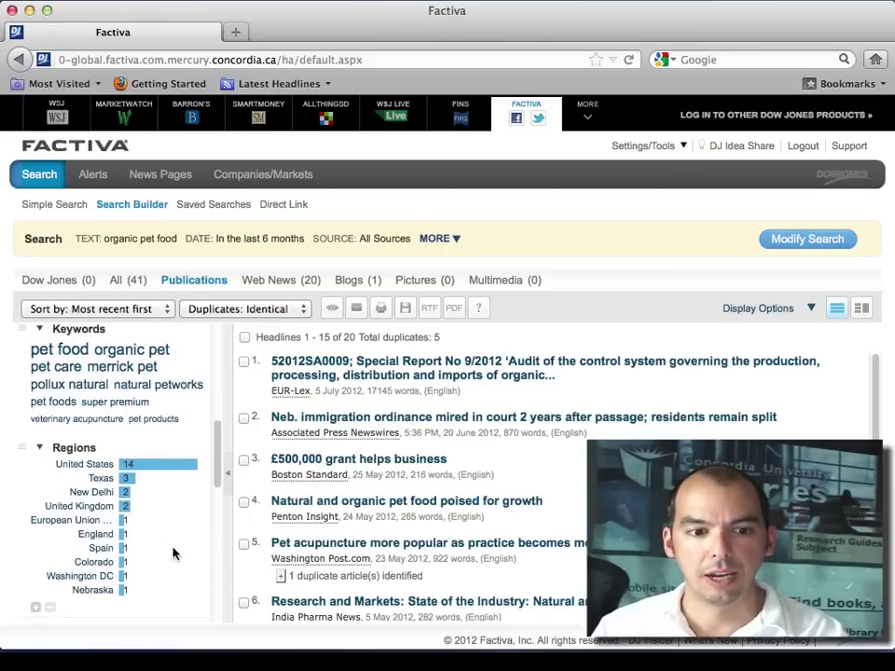
scroll(172, 553, "down", 1)
scroll(173, 554, "down", 1)
scroll(174, 555, "down", 1)
scroll(174, 555, "down", 2)
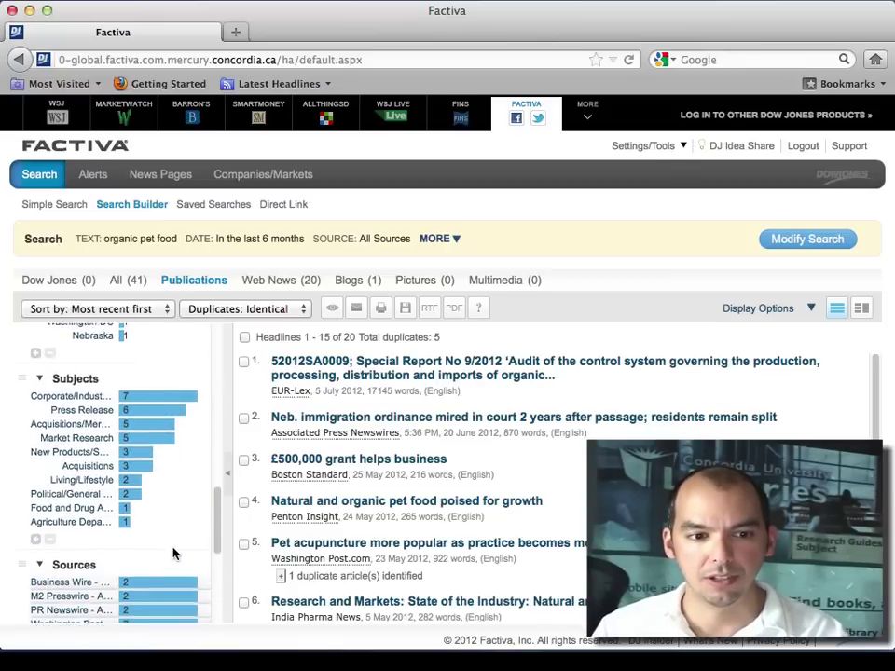
scroll(173, 554, "down", 1)
scroll(173, 553, "down", 1)
scroll(172, 554, "down", 3)
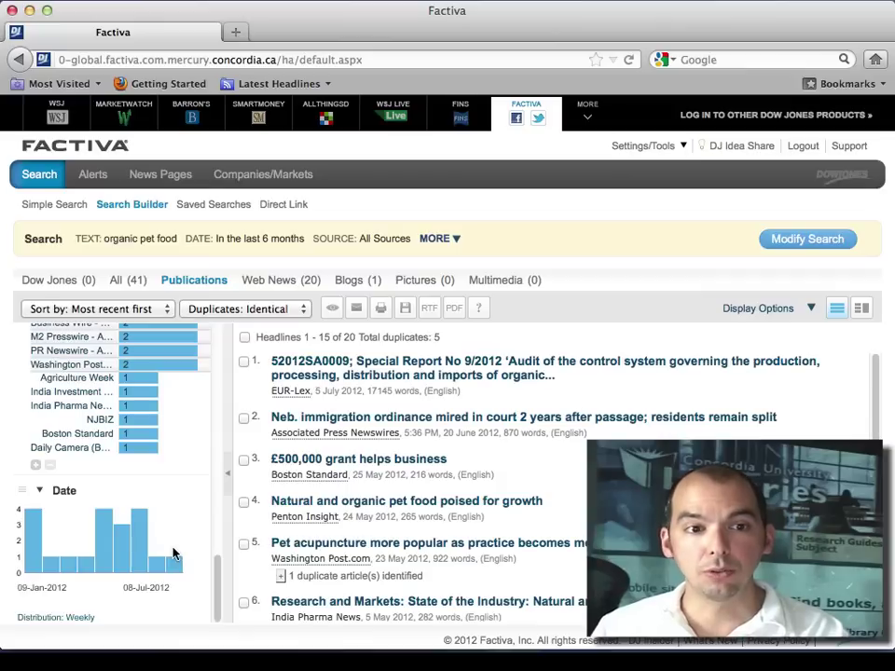
scroll(172, 554, "up", 10)
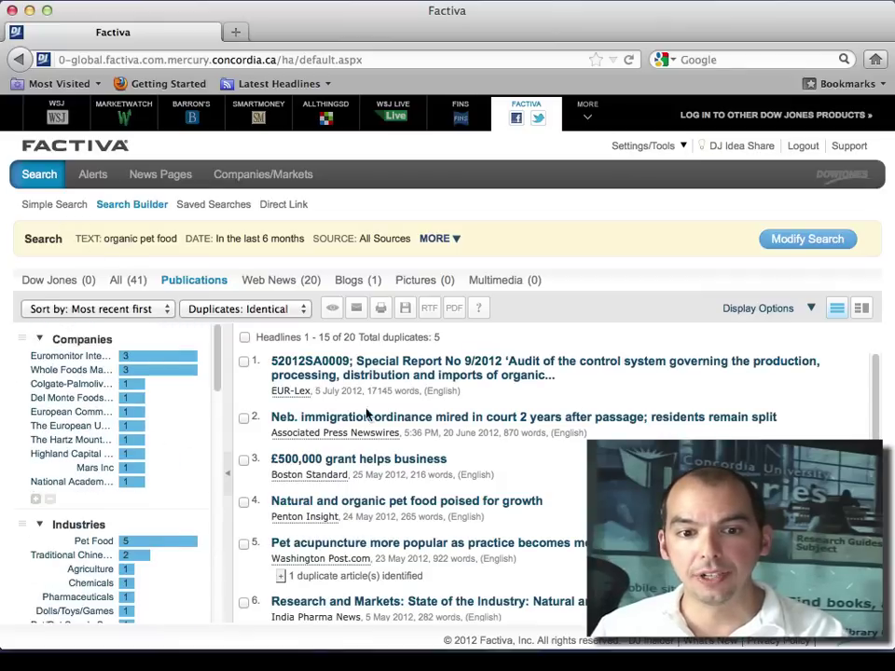
scroll(480, 462, "down", 2)
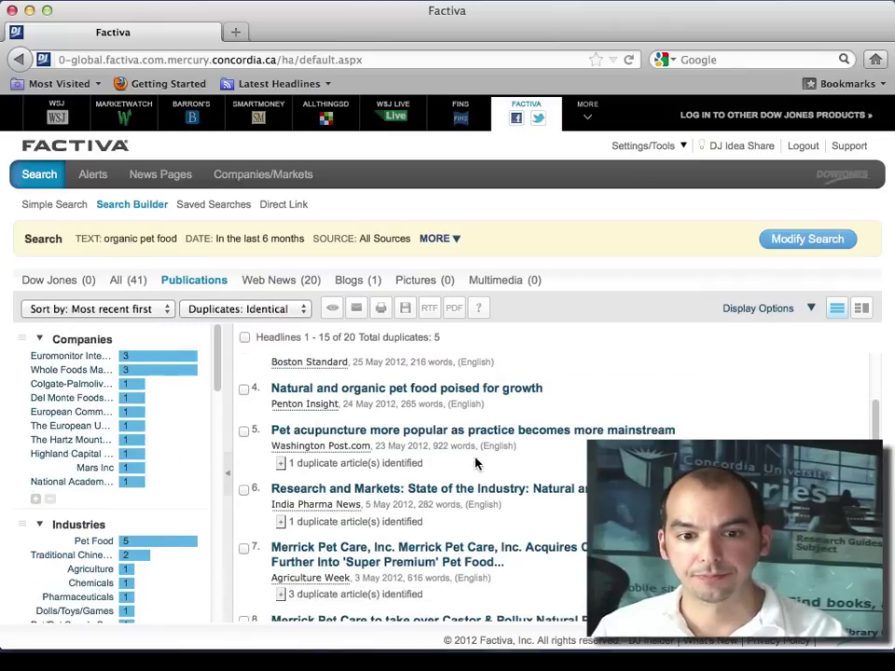
Open and read article 5, the Washington Post piece on pet acupuncture
left_click(374, 427)
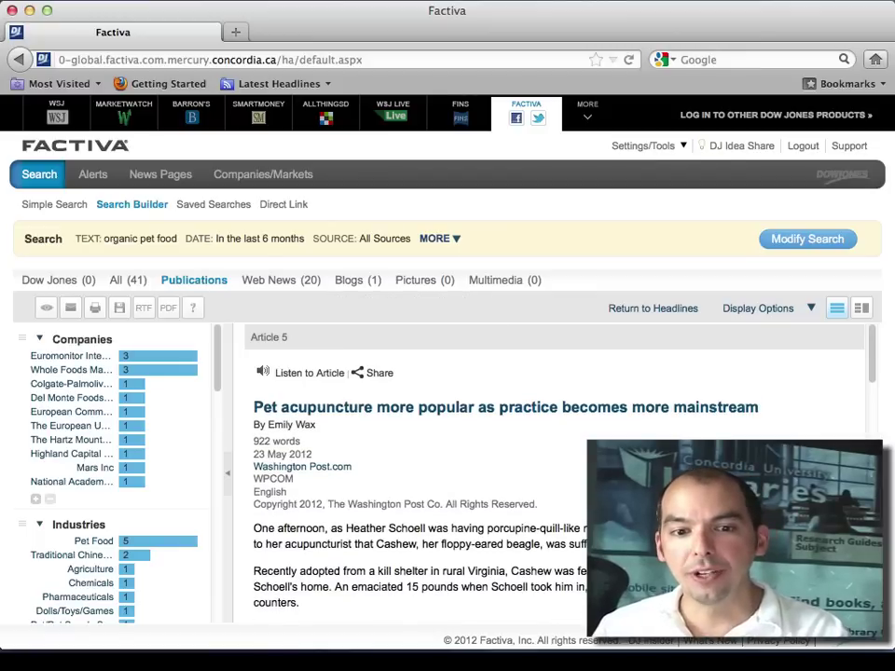
scroll(572, 413, "down", 5)
scroll(572, 413, "down", 5)
scroll(572, 413, "down", 5)
scroll(572, 413, "down", 5)
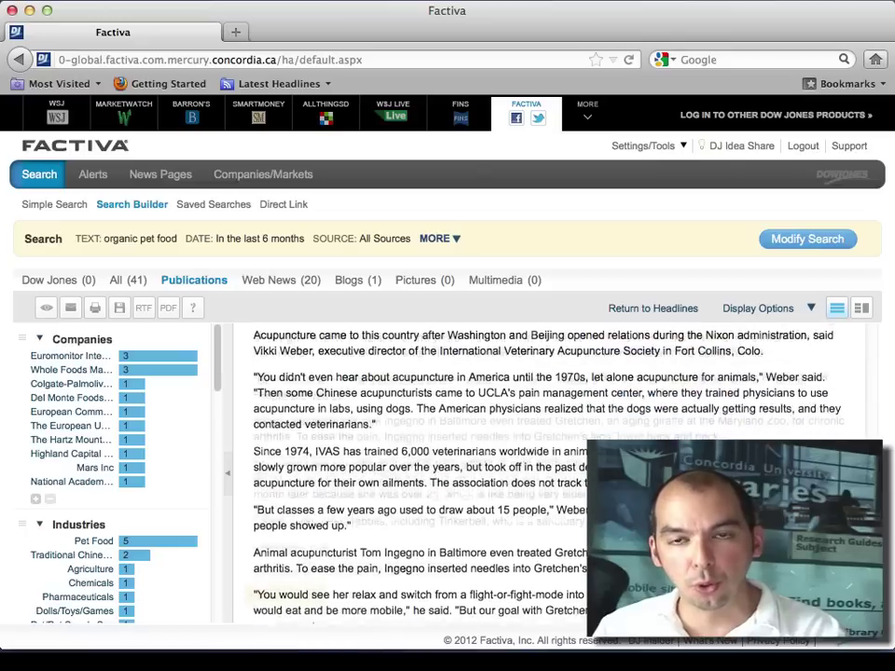
scroll(572, 413, "down", 5)
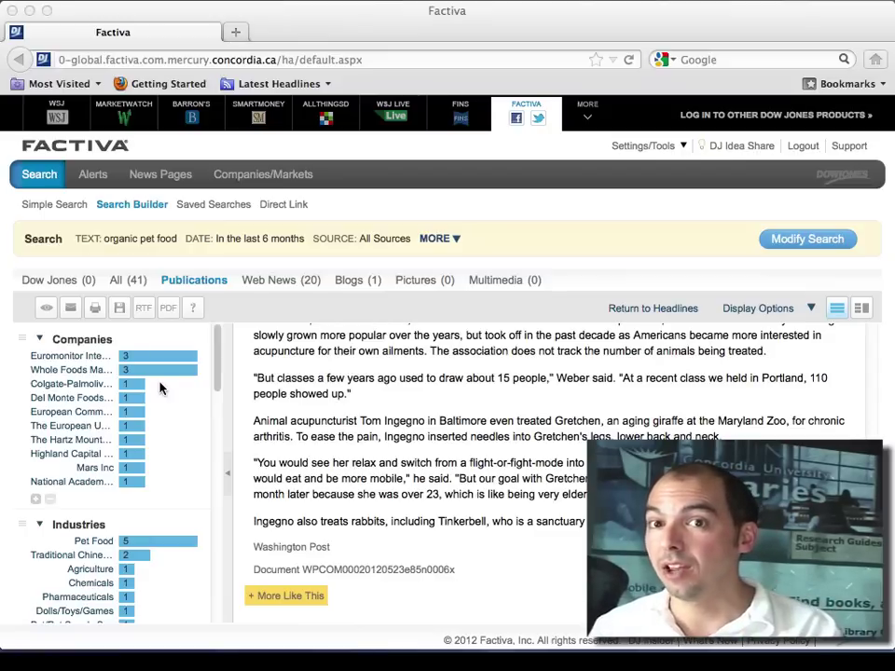
left_click(421, 370)
scroll(421, 370, "up", 1)
scroll(422, 374, "up", 10)
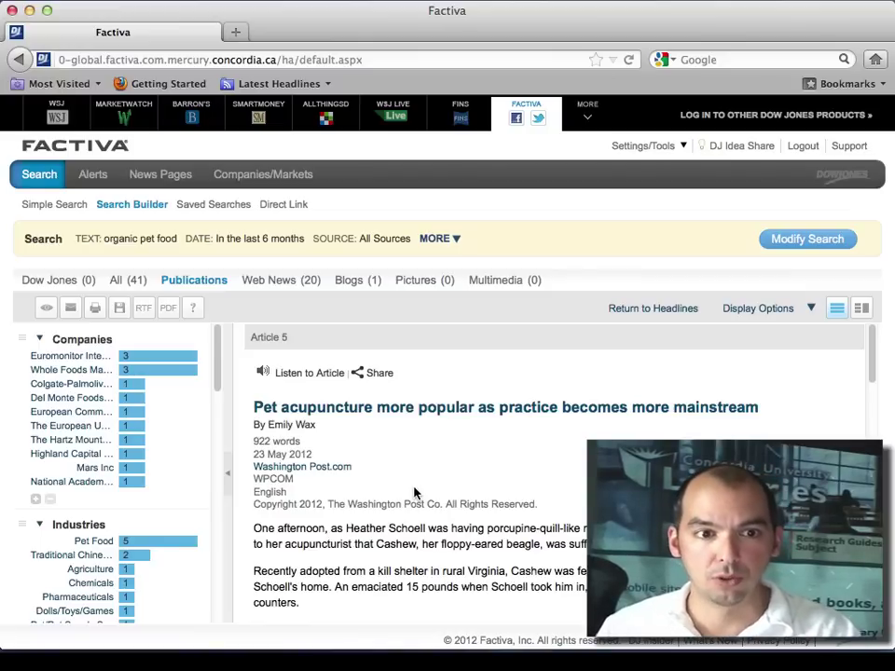
Start a new search and add The Wall Street Journal as the source
left_click(34, 179)
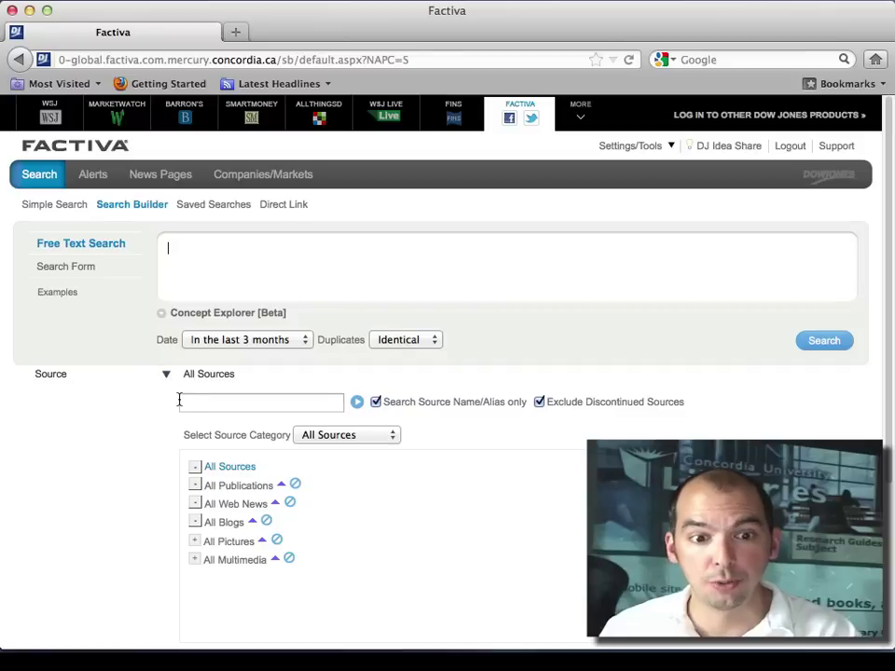
left_click(186, 402)
type("wa")
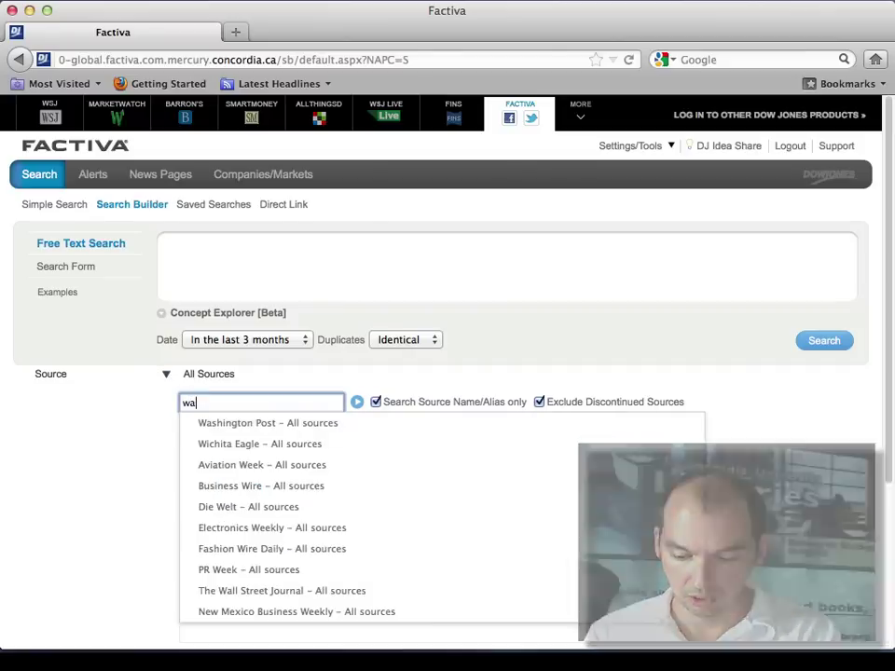
type("ll street")
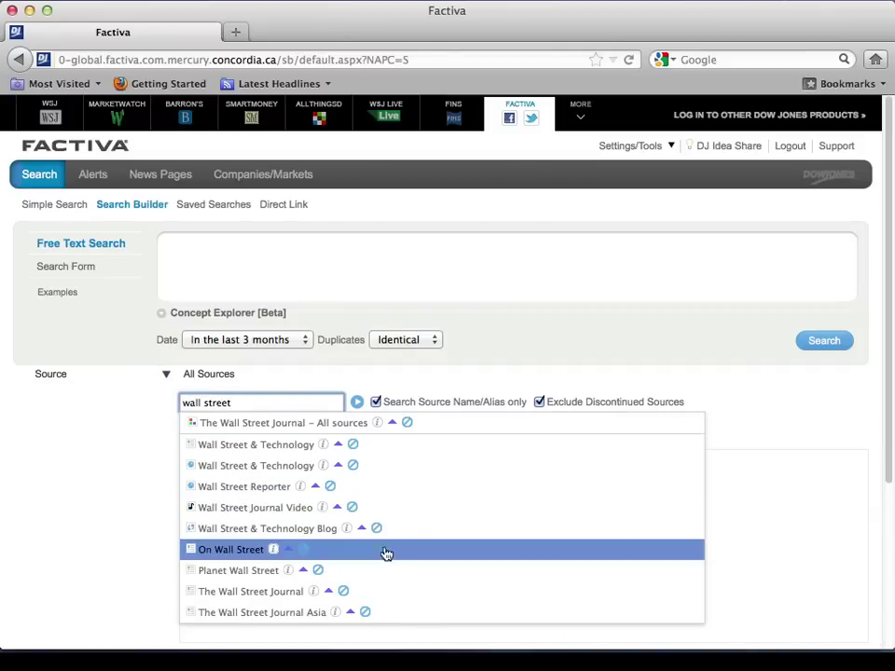
left_click(260, 594)
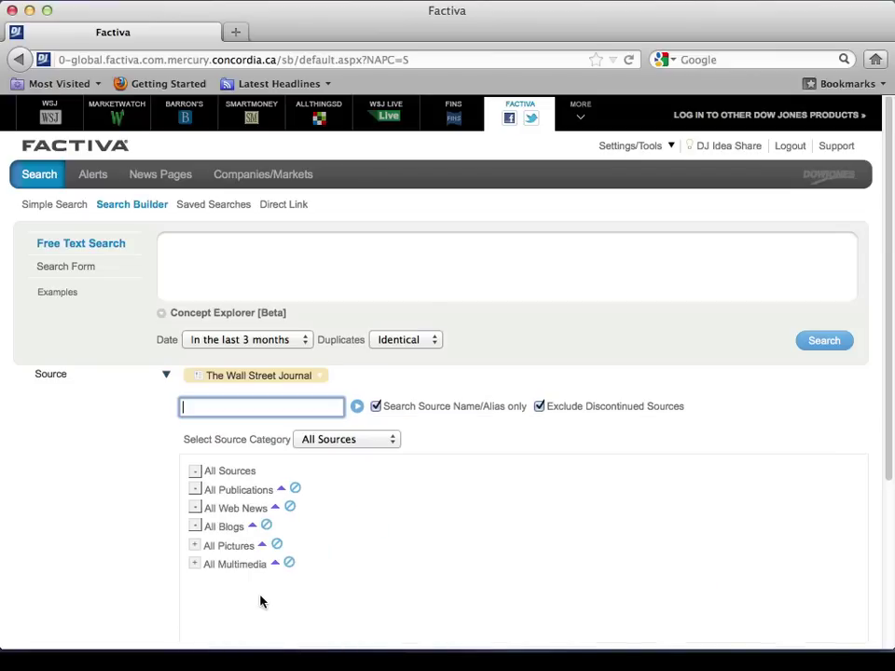
mouse_move(259, 376)
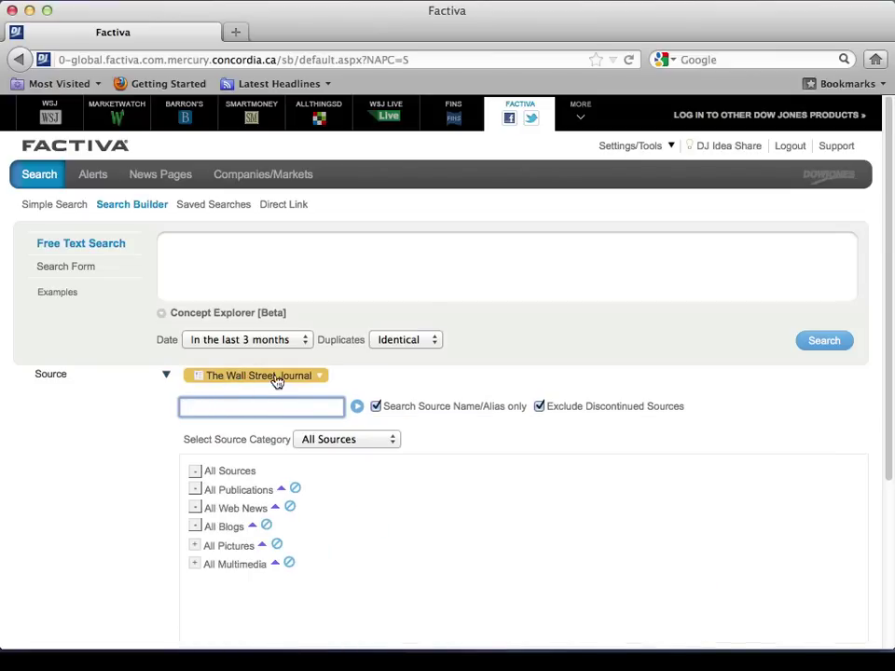
Remove The Wall Street Journal so Source returns to All Sources, and collapse Source
left_click(322, 376)
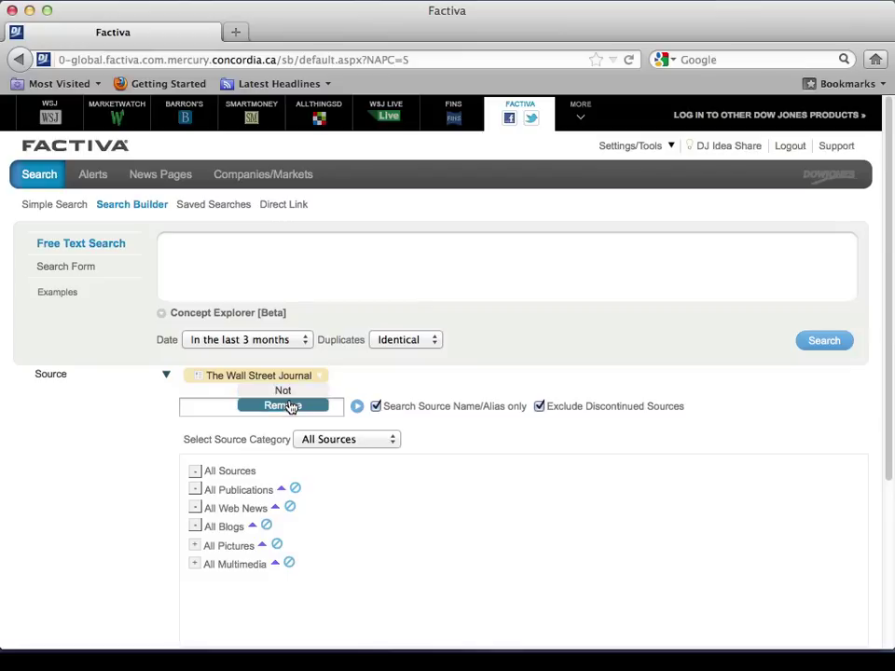
left_click(291, 405)
left_click(166, 374)
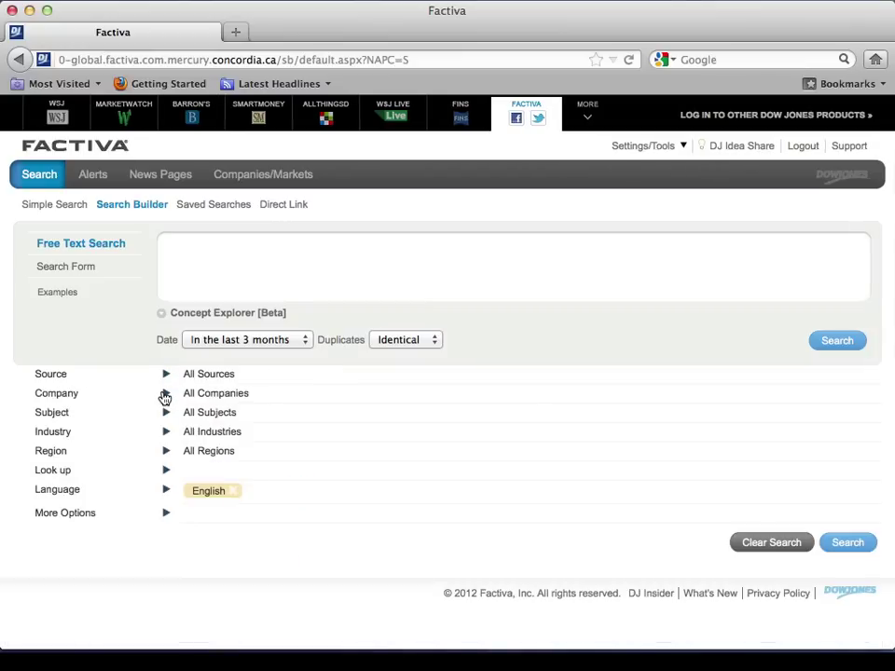
left_click(166, 412)
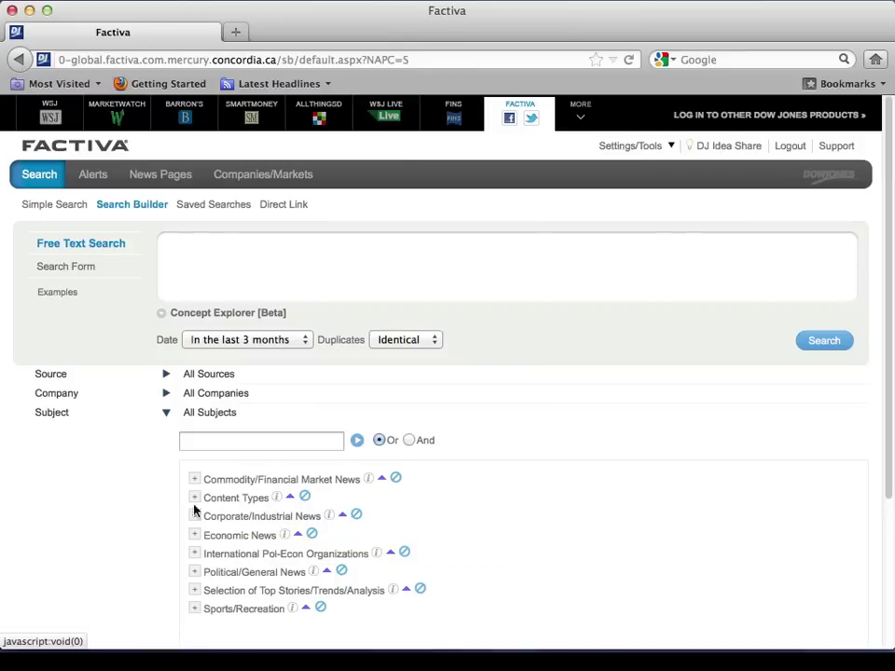
left_click(166, 412)
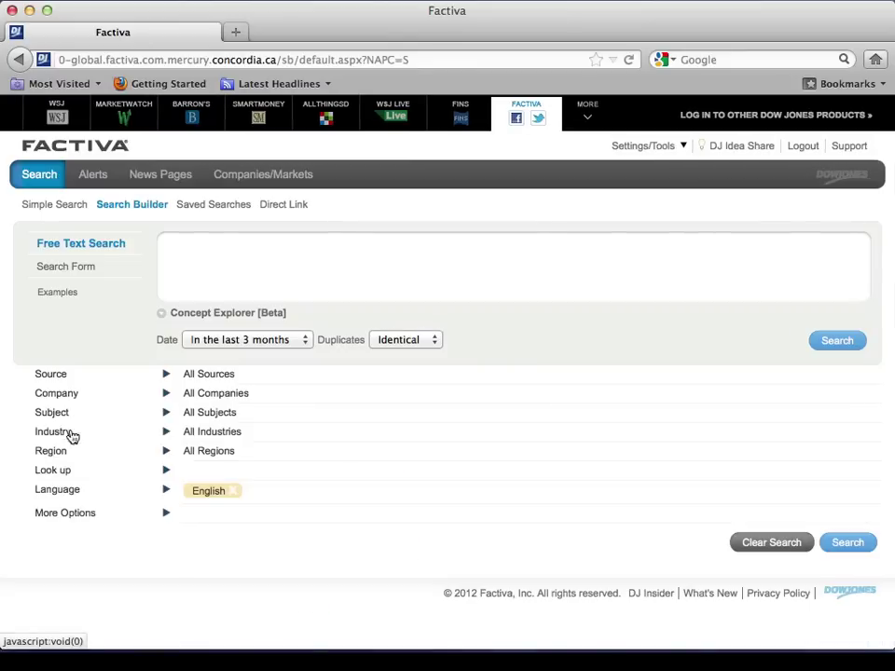
left_click(167, 432)
scroll(438, 528, "down", 2)
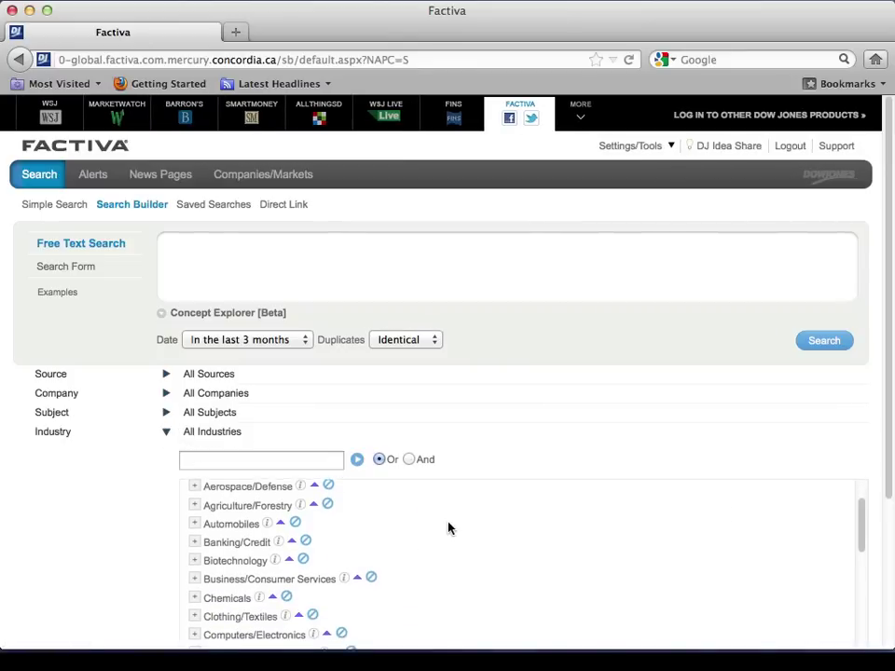
scroll(447, 528, "down", 1)
scroll(447, 528, "down", 2)
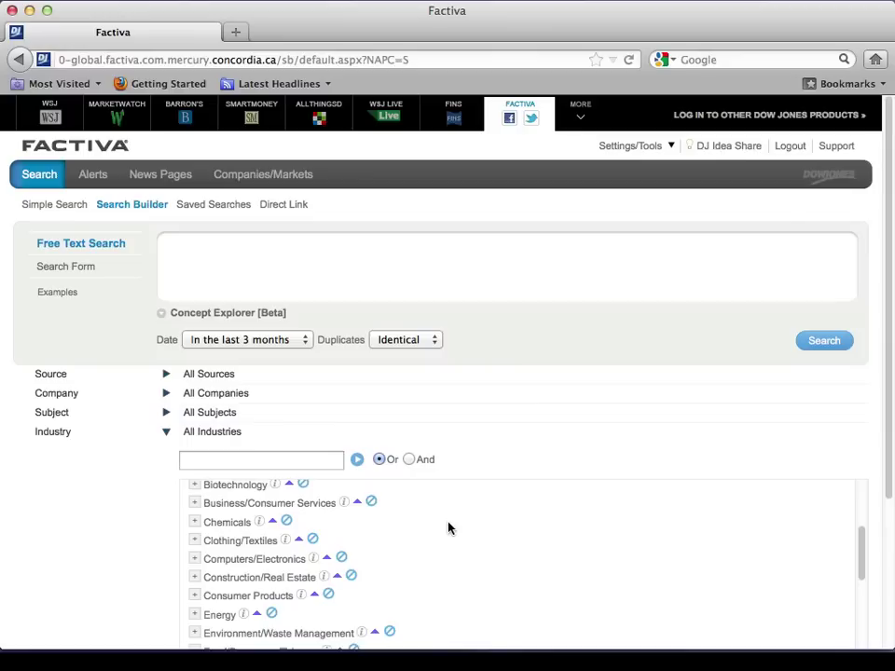
left_click(165, 433)
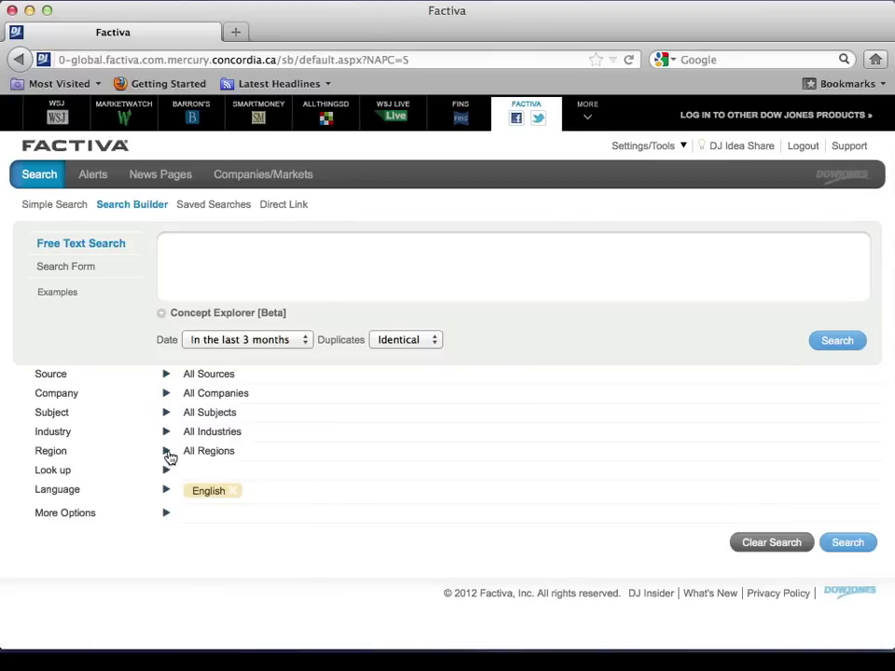
left_click(167, 452)
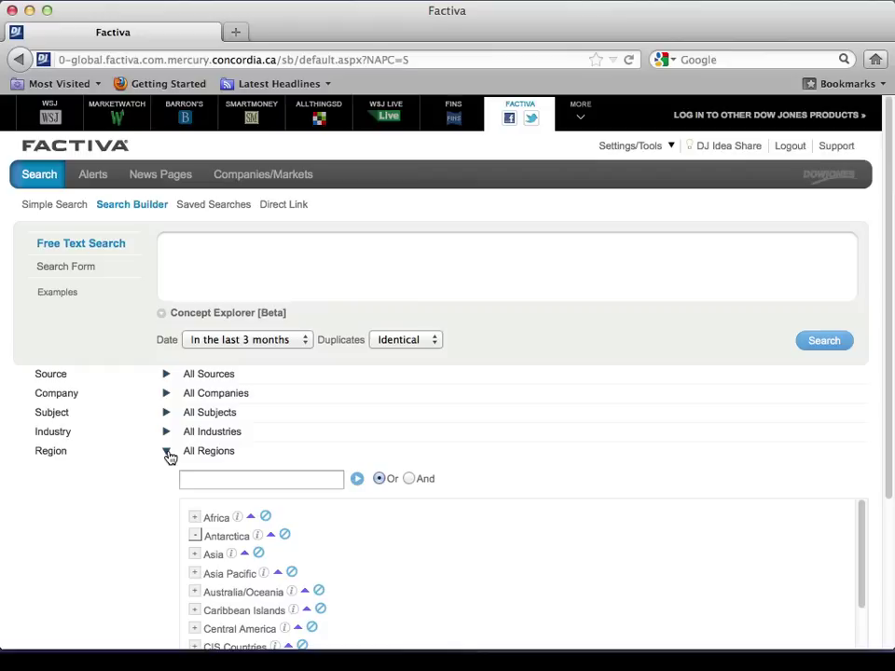
left_click(167, 454)
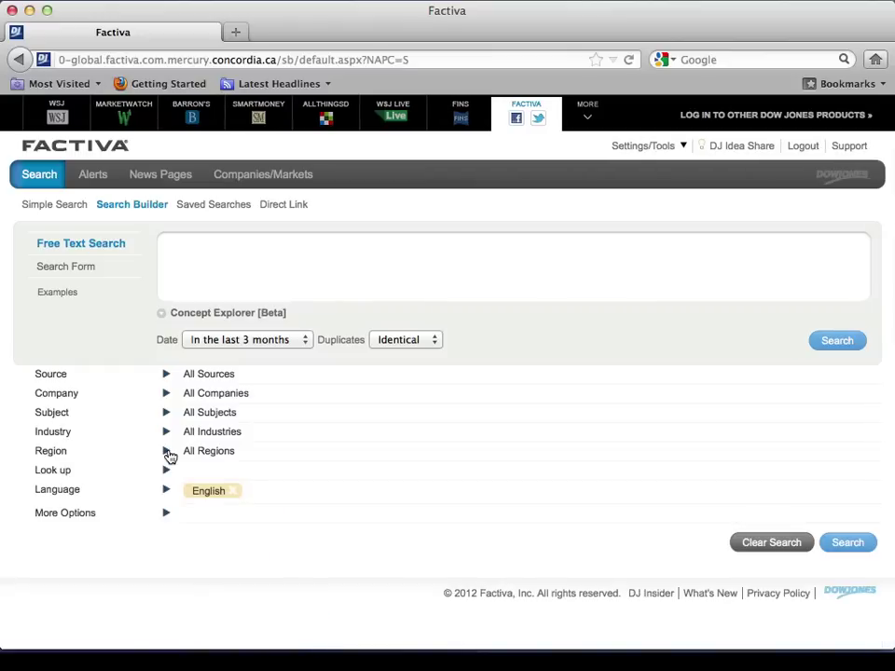
left_click(164, 491)
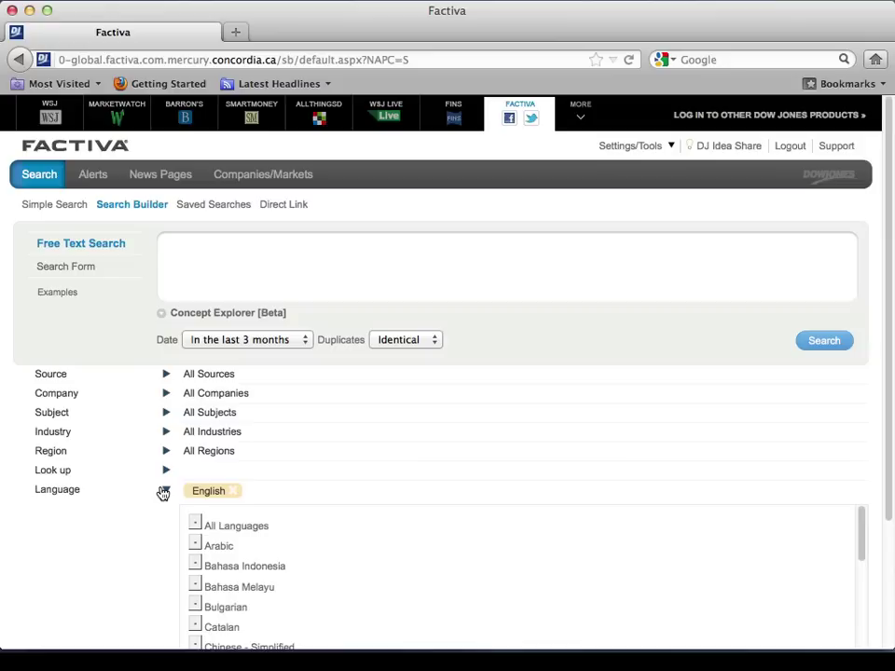
left_click(163, 493)
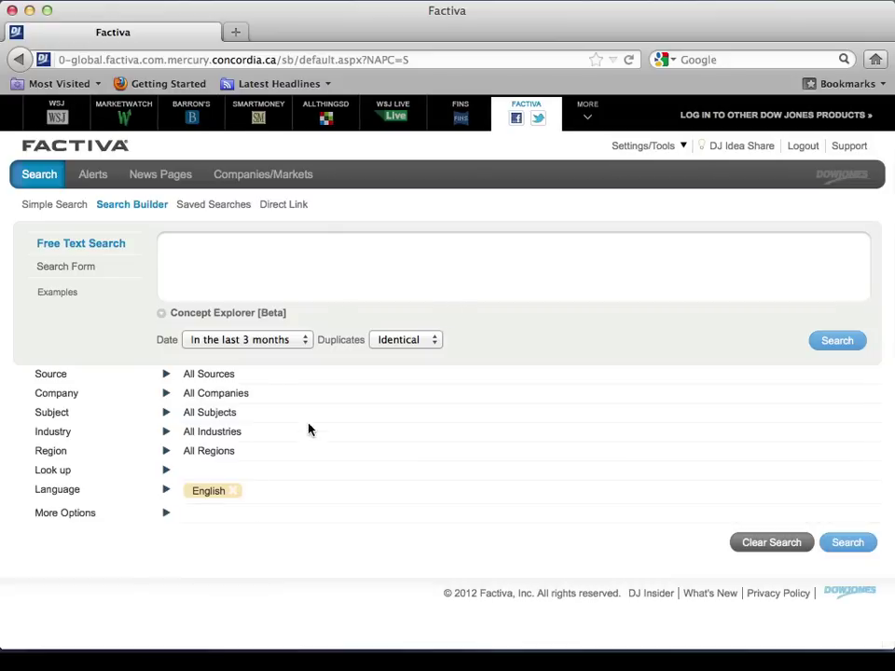
mouse_move(92, 174)
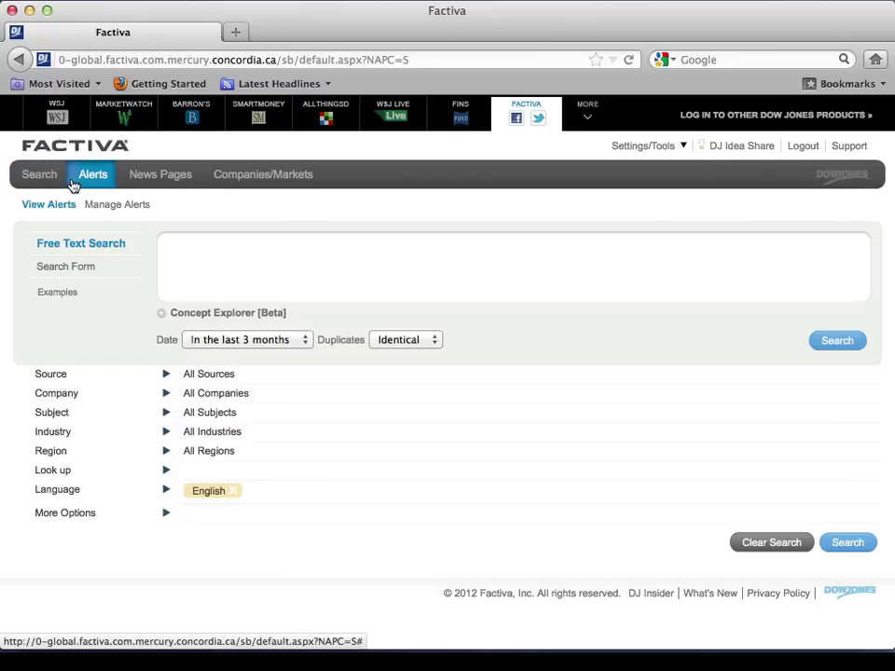
Open the Companies/Markets area to browse the alphabetical industry directory
left_click(271, 178)
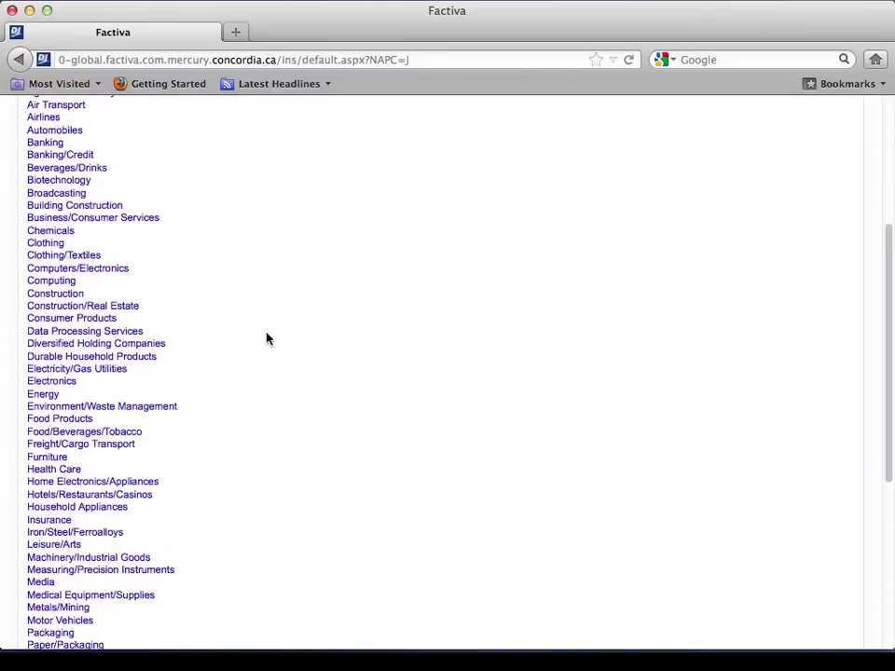
Review the Clothing/Textiles industry snapshot, then log out of Factiva
left_click(42, 258)
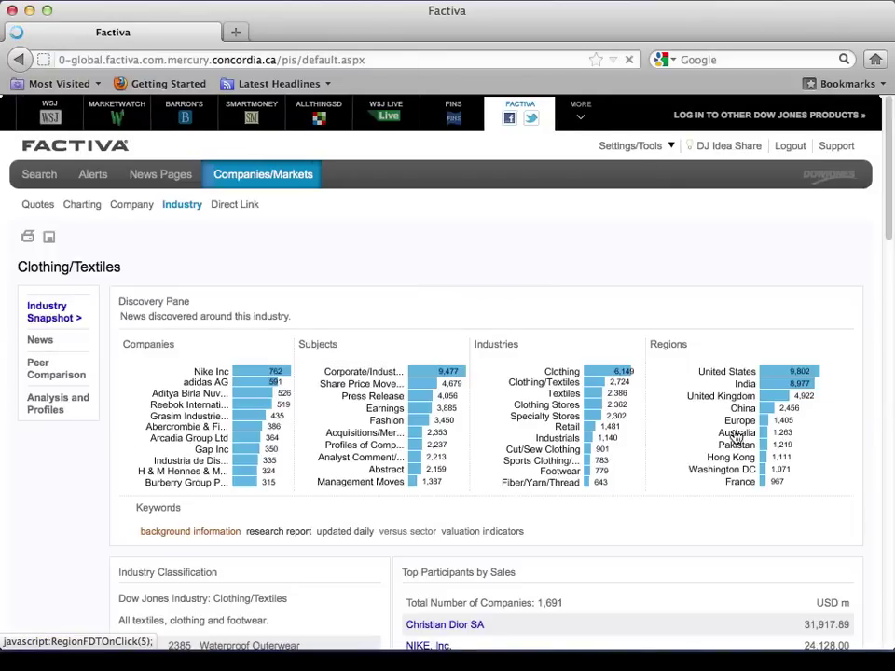
scroll(730, 436, "down", 3)
scroll(730, 436, "down", 5)
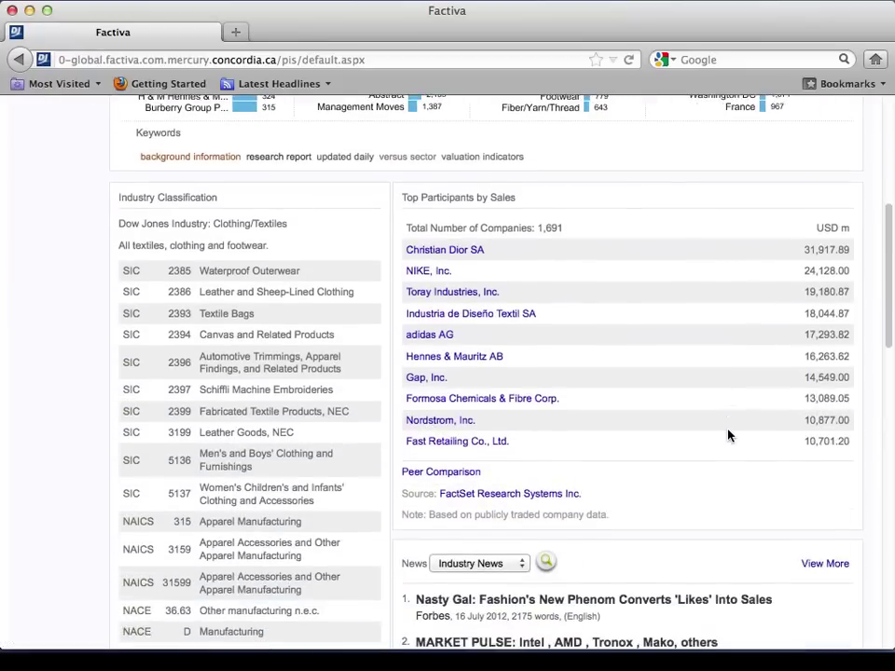
scroll(730, 436, "down", 7)
scroll(730, 436, "down", 5)
scroll(730, 436, "down", 2)
scroll(730, 437, "up", 10)
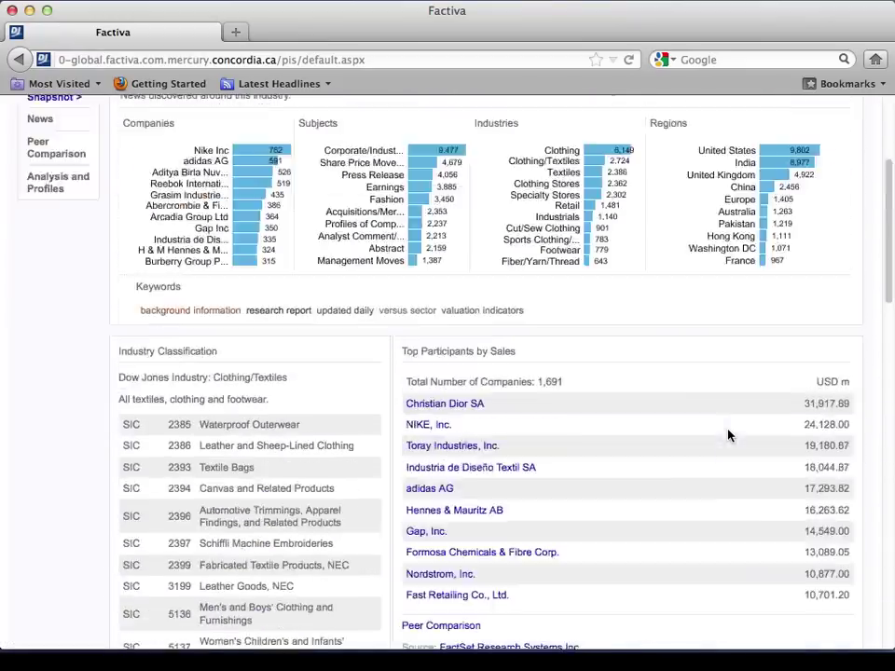
scroll(729, 436, "up", 3)
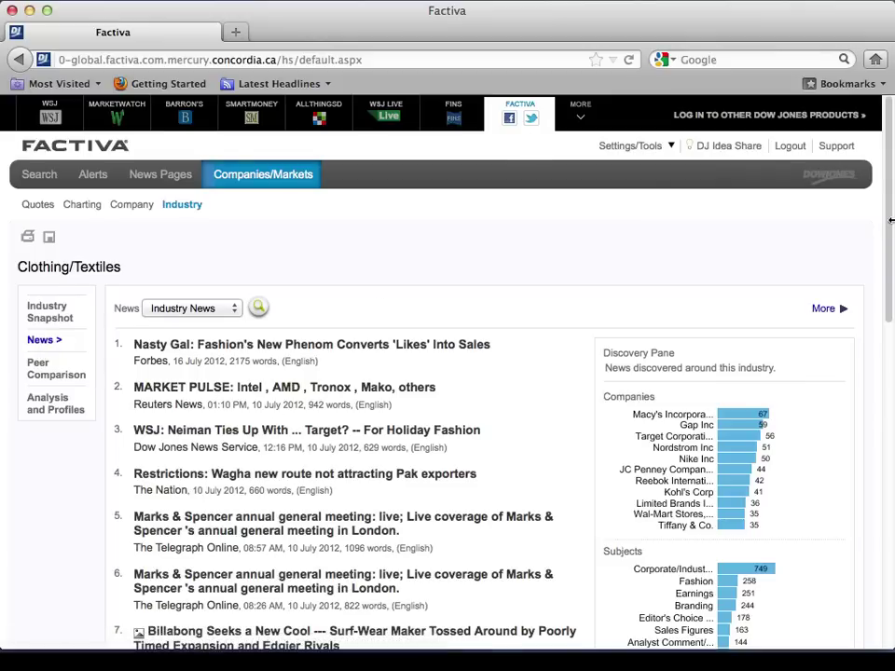
left_click(833, 151)
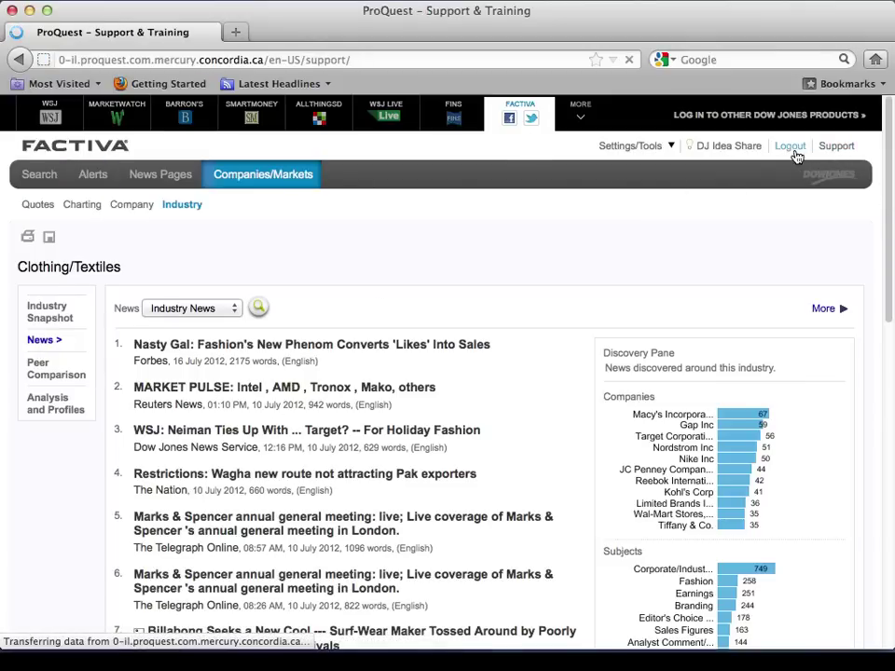